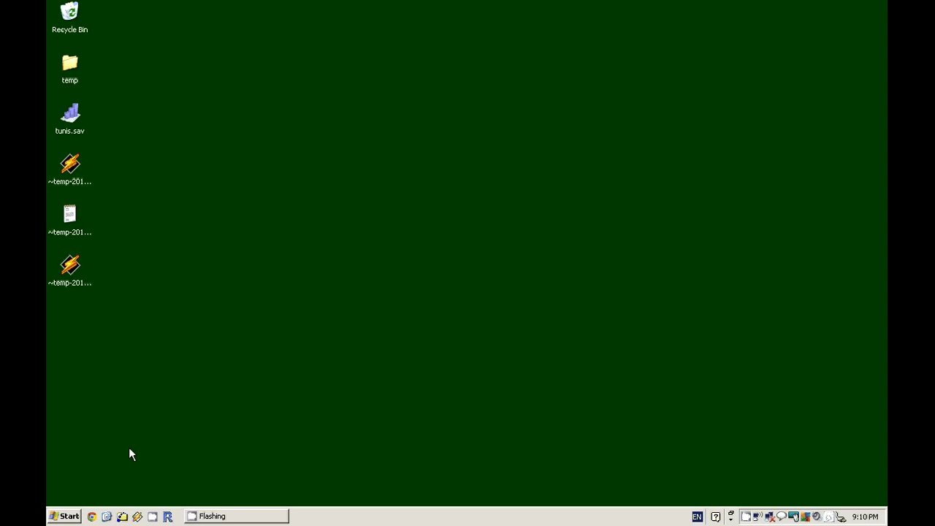
Launch PSPP, look over its Variable View and menus, then quit it.
left_click(63, 518)
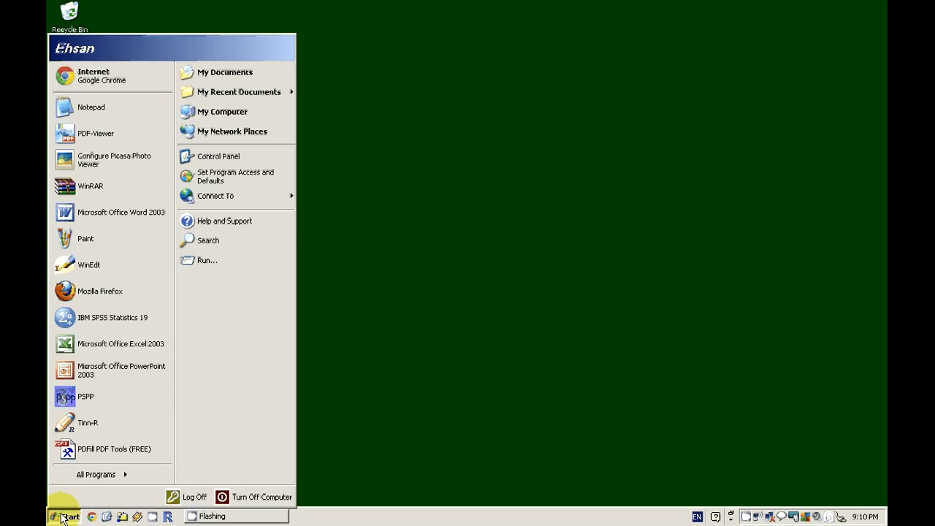
left_click(114, 401)
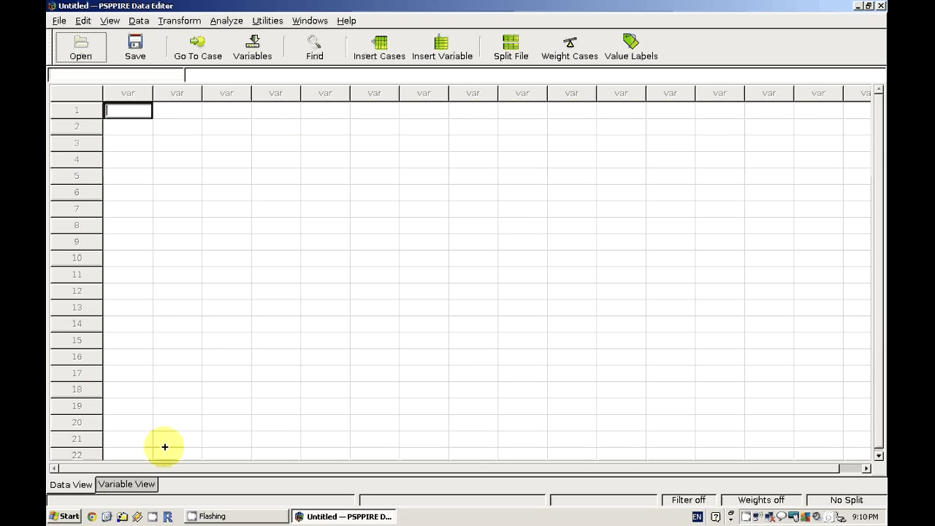
left_click(125, 486)
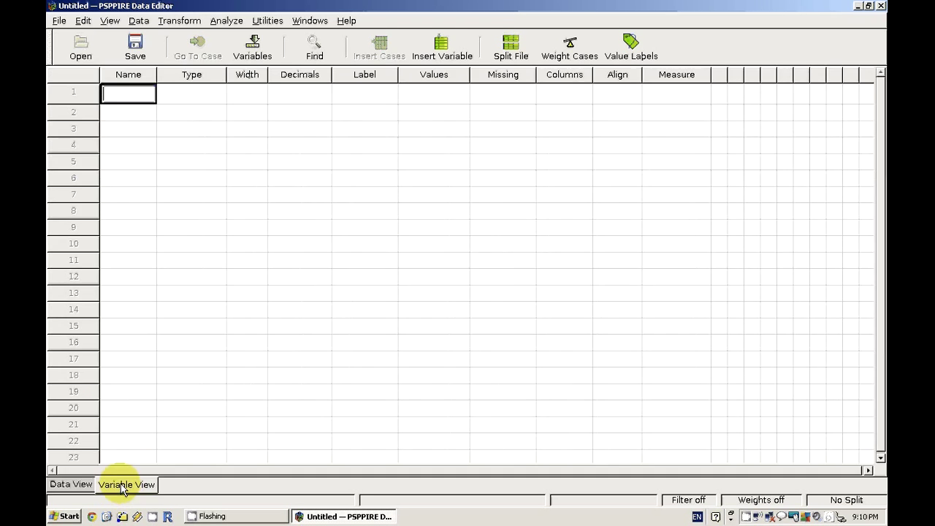
left_click(138, 20)
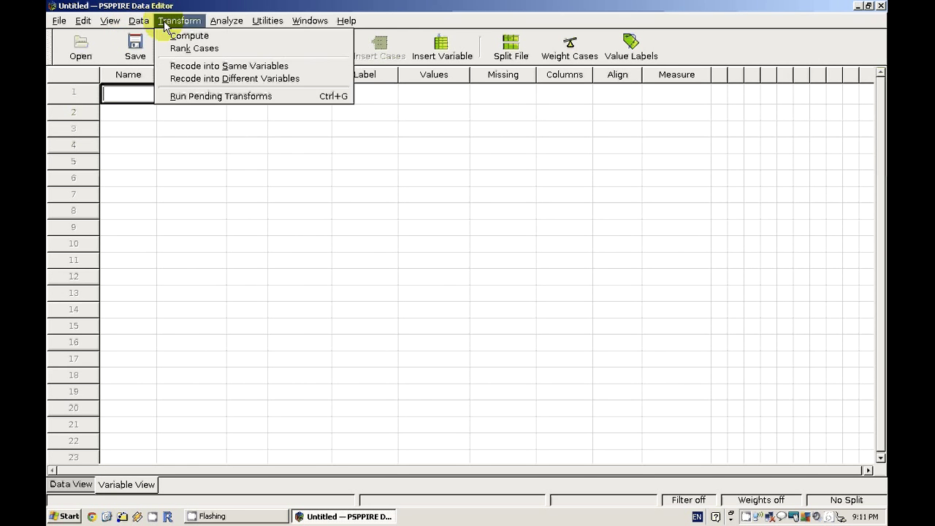
mouse_move(221, 21)
mouse_move(308, 21)
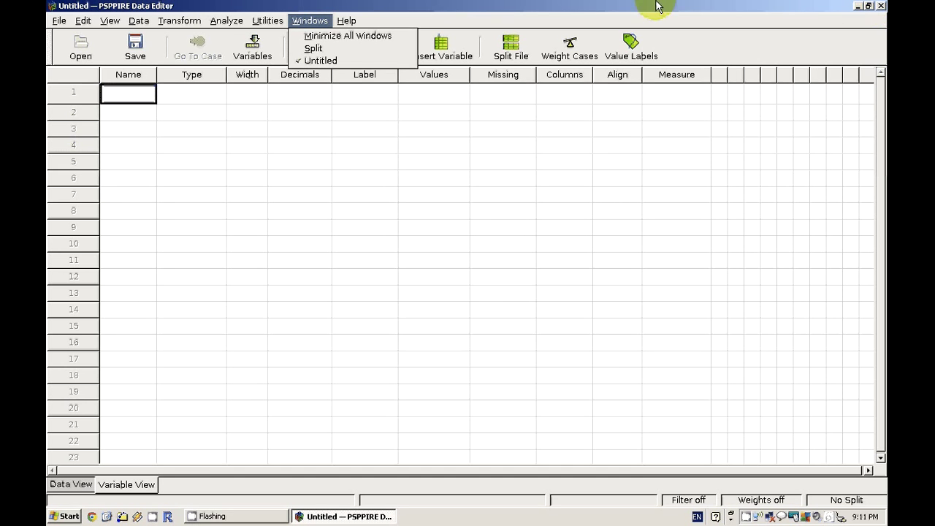
mouse_move(59, 20)
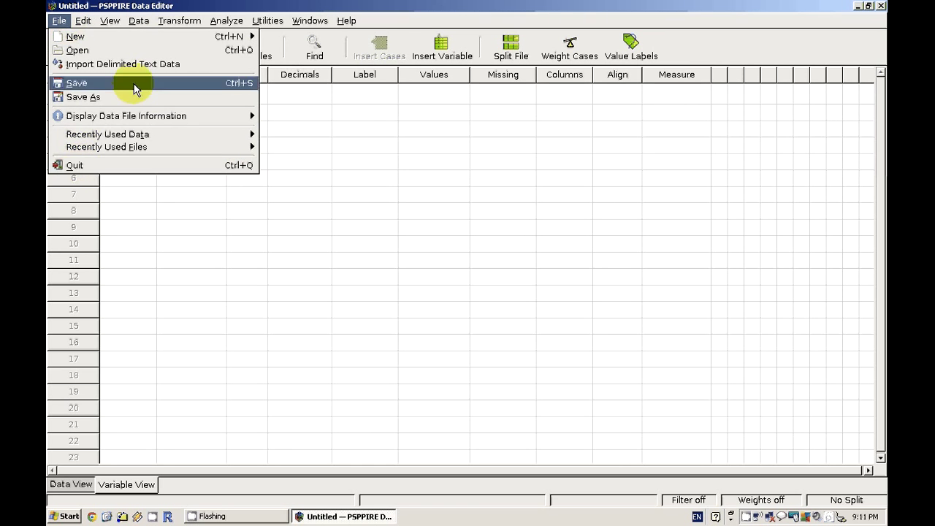
mouse_move(193, 24)
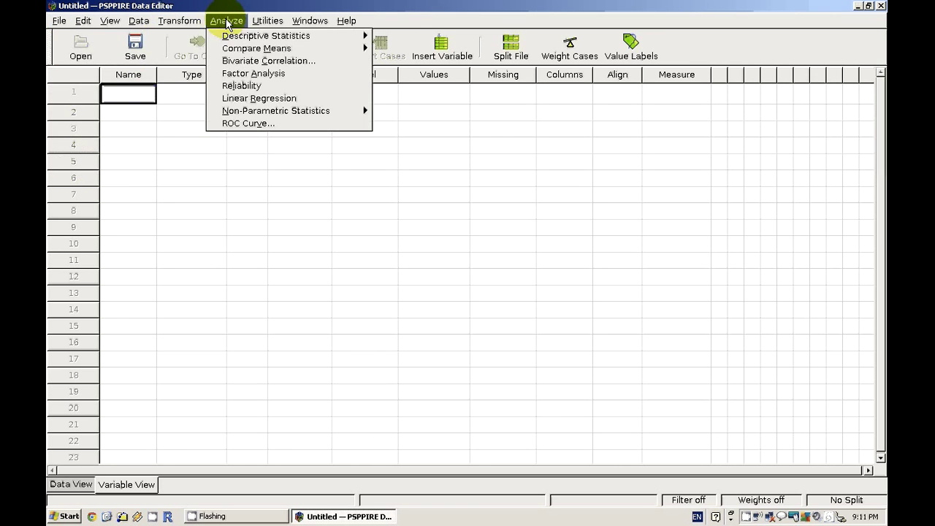
left_click(72, 165)
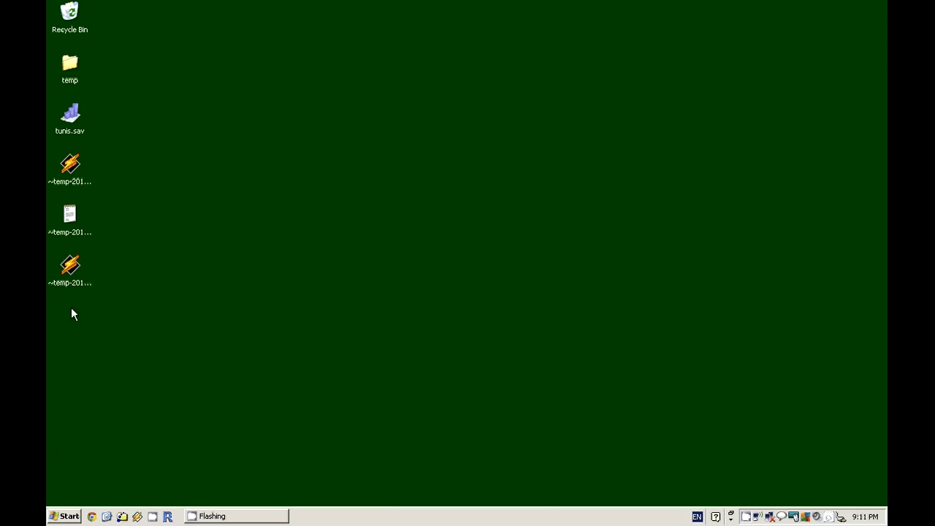
Open tunis.sav on the desktop with IBM SPSS Statistics 19 via Open With.
left_click(74, 125)
right_click(73, 126)
mouse_move(139, 174)
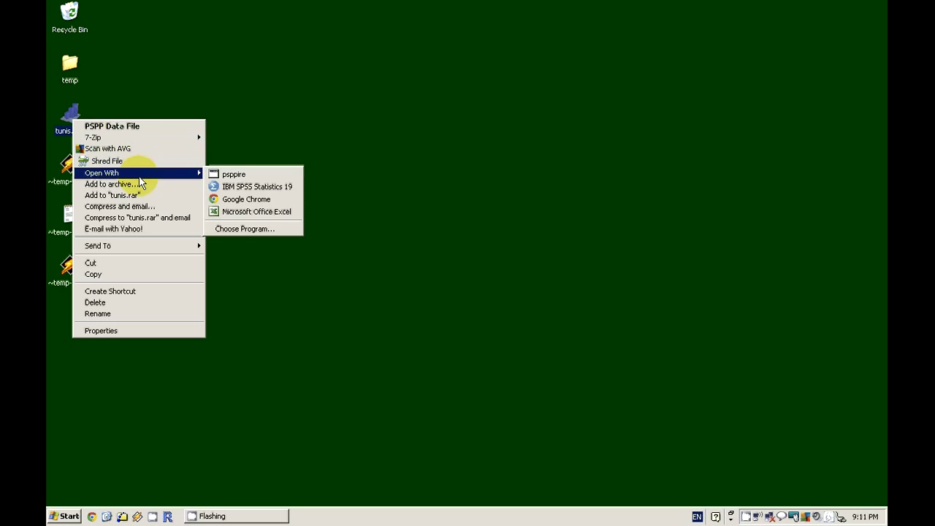
left_click(235, 186)
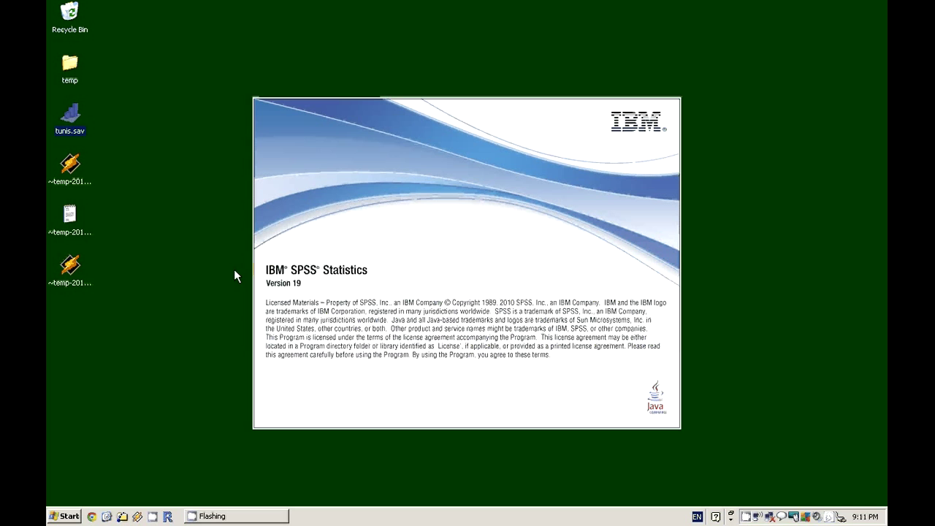
Load tunis.sav in SPSS and scroll through its values in Data View.
left_click(568, 185)
double_click(76, 123)
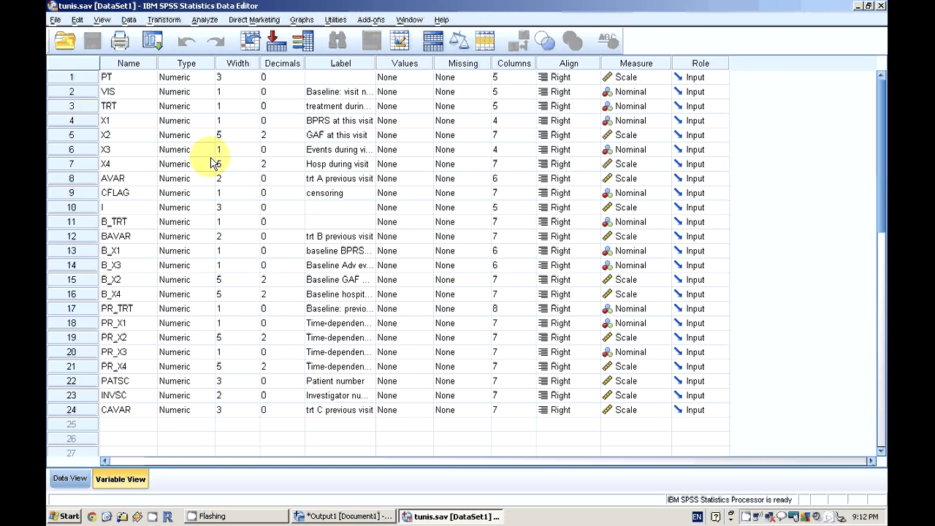
left_click(65, 480)
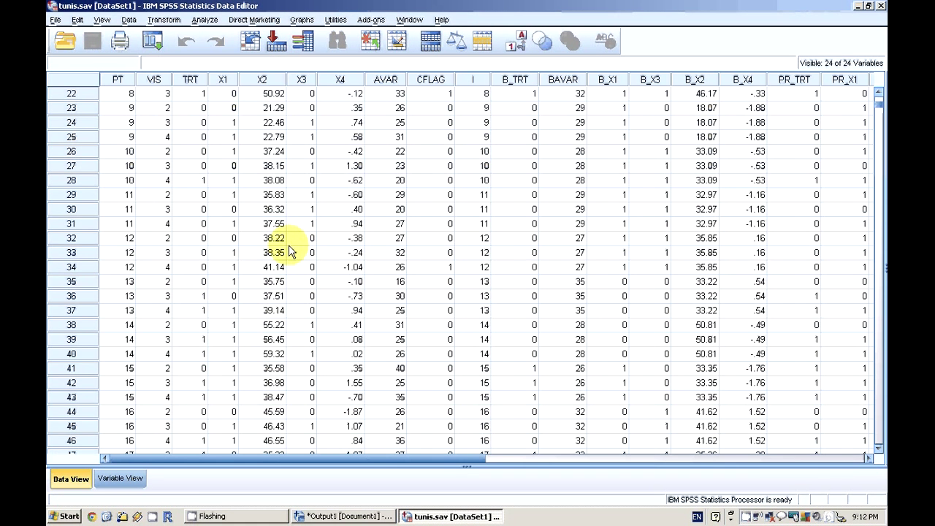
scroll(290, 250, "down", 16)
scroll(290, 250, "down", 20)
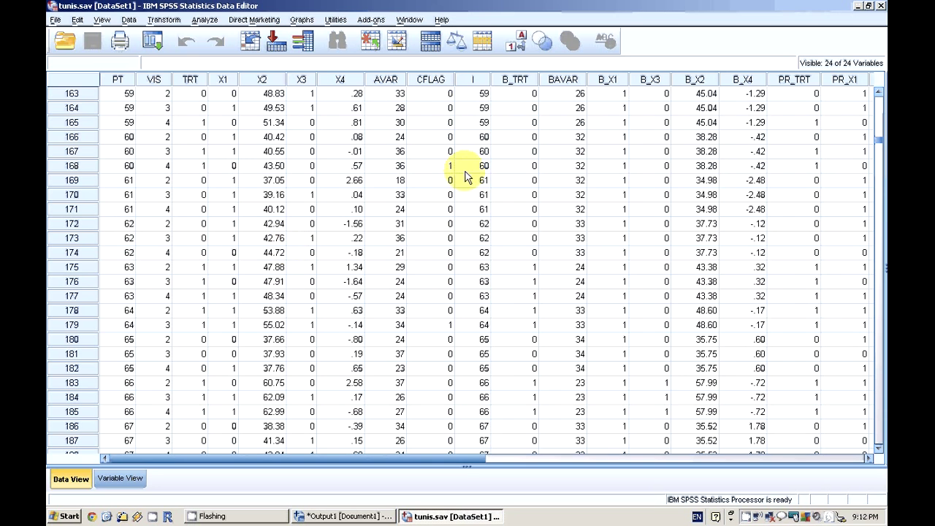
Exit SPSS Statistics without saving the output log.
left_click(881, 5)
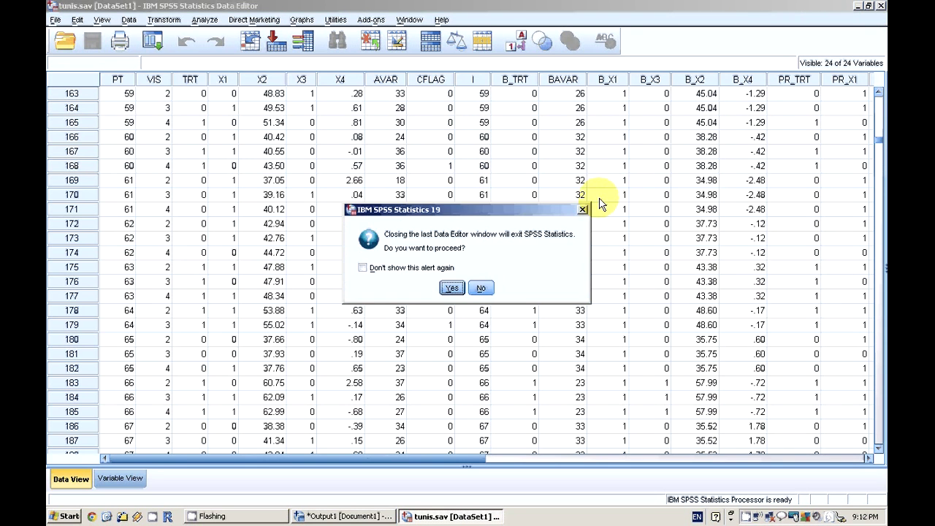
left_click(464, 290)
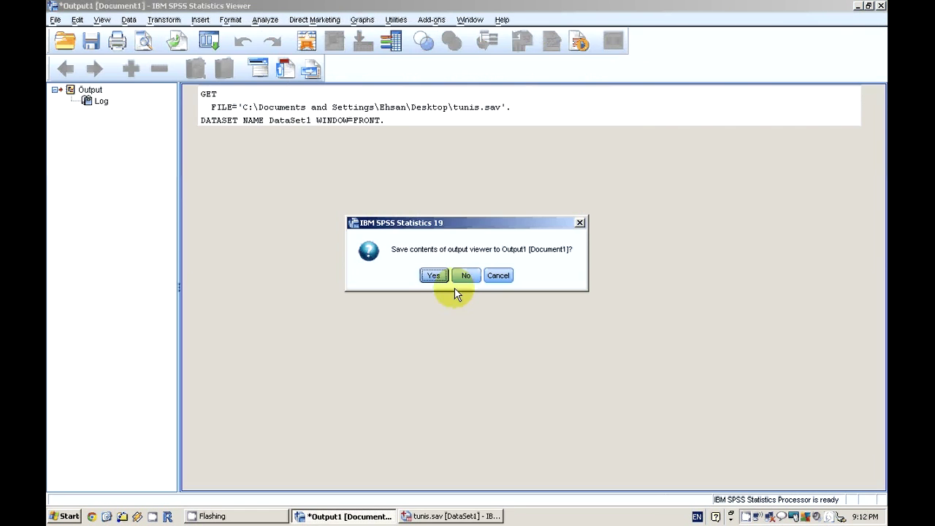
left_click(463, 278)
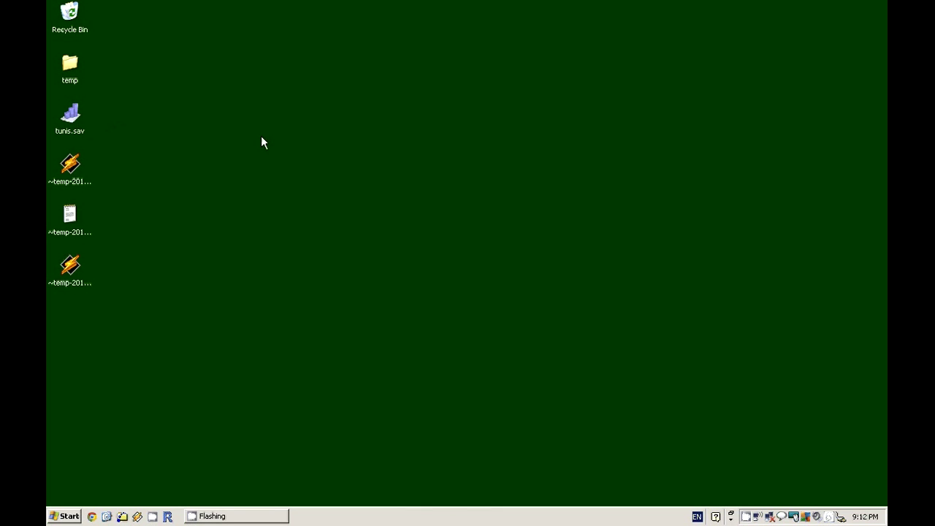
Open tunis.sav in PSPP, scroll the data, and browse the Analyze and Utilities menus.
double_click(70, 117)
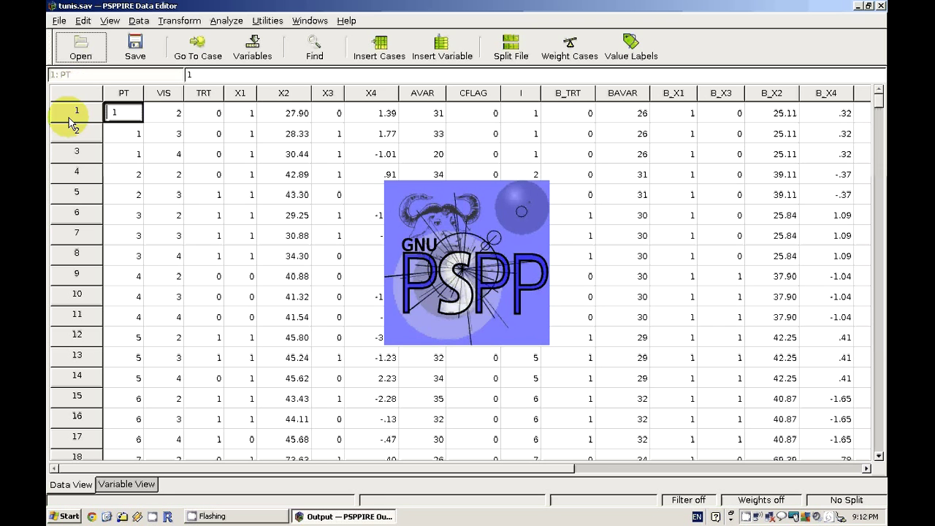
scroll(225, 180, "down", 2)
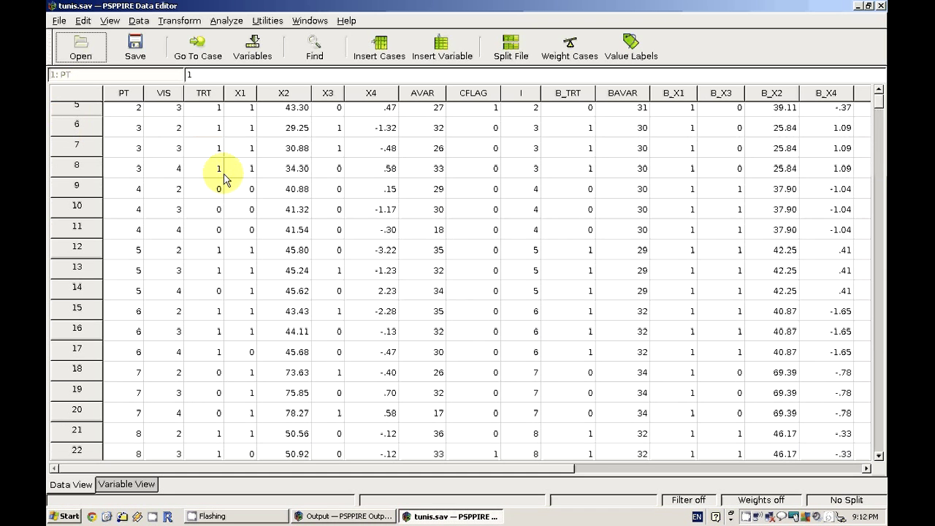
scroll(225, 180, "down", 3)
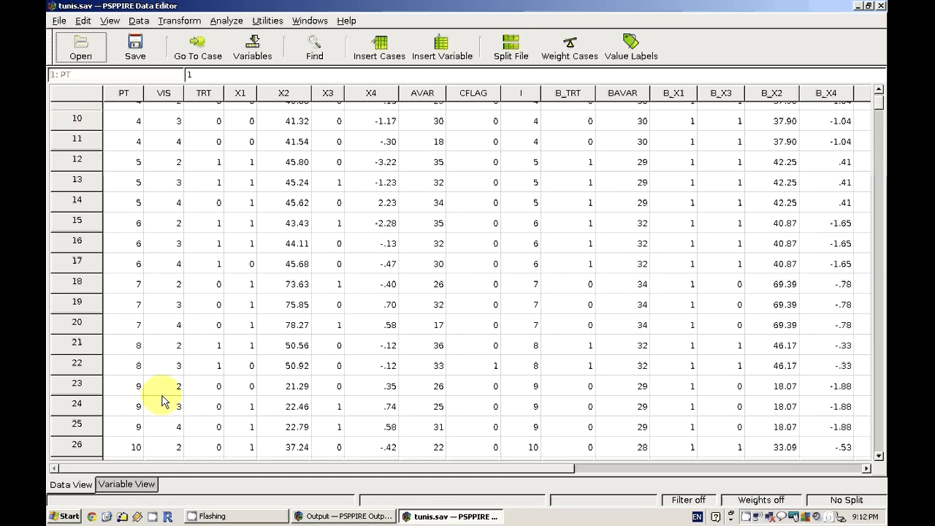
left_click(227, 20)
mouse_move(266, 20)
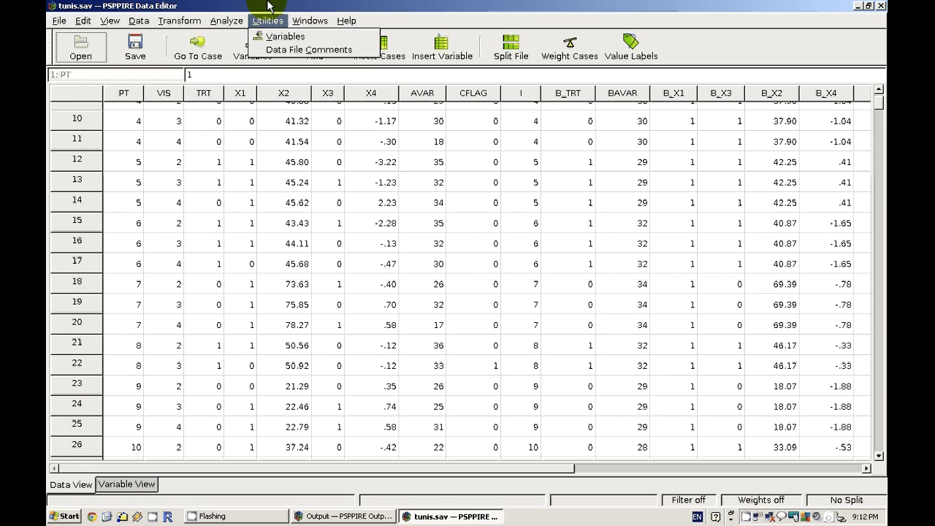
Widen the Label column in Variable View, return to Data View, then show Help > About.
left_click(115, 486)
left_click(114, 486)
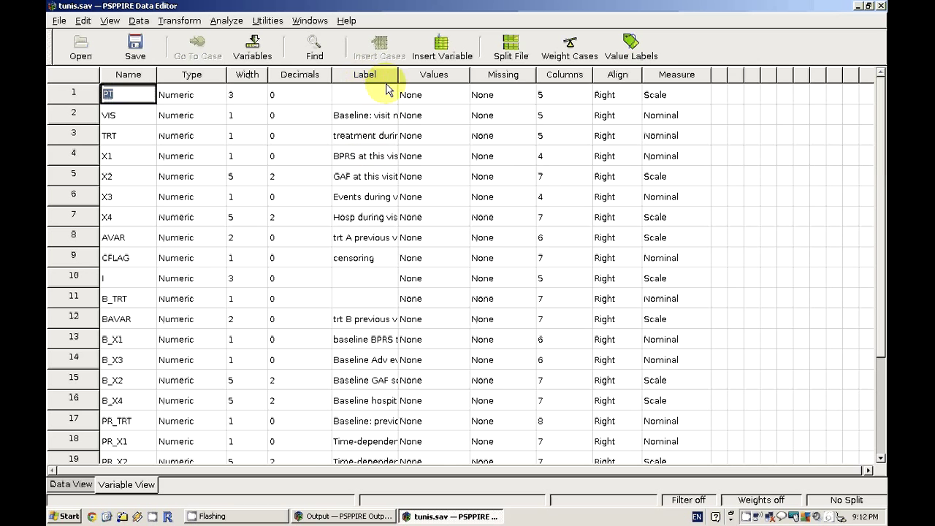
left_click_drag(398, 75, 509, 75)
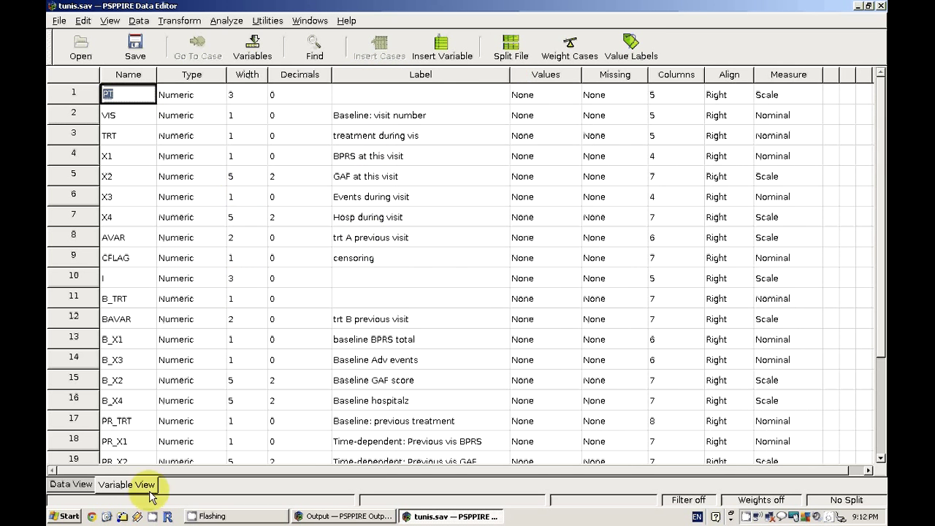
left_click(82, 488)
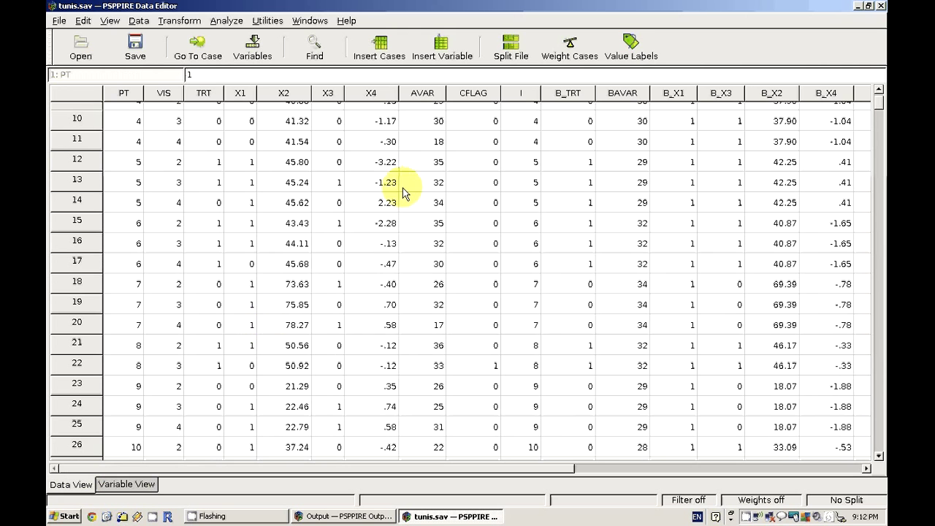
scroll(532, 202, "down", 2)
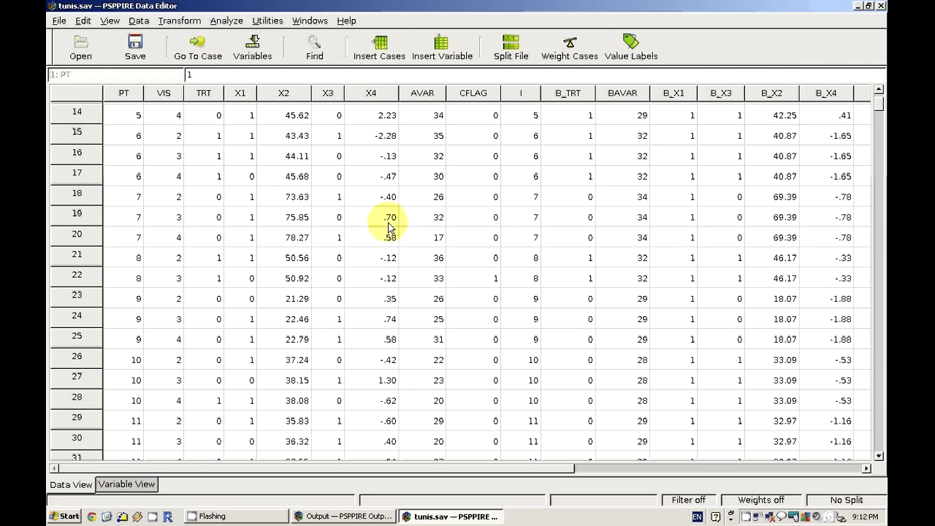
scroll(387, 183, "up", 2)
left_click(346, 21)
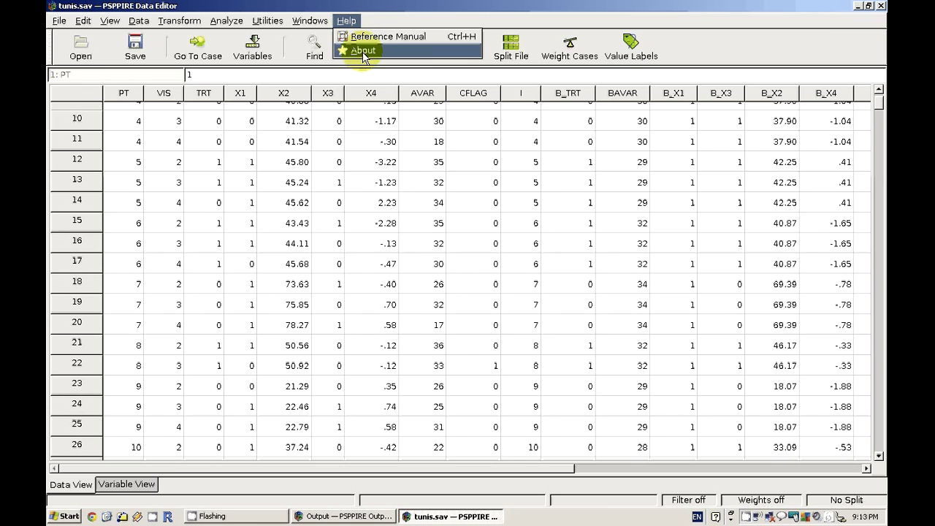
left_click(363, 50)
Follow the About box link to the GNU PSPP website in Chrome.
left_click(277, 148)
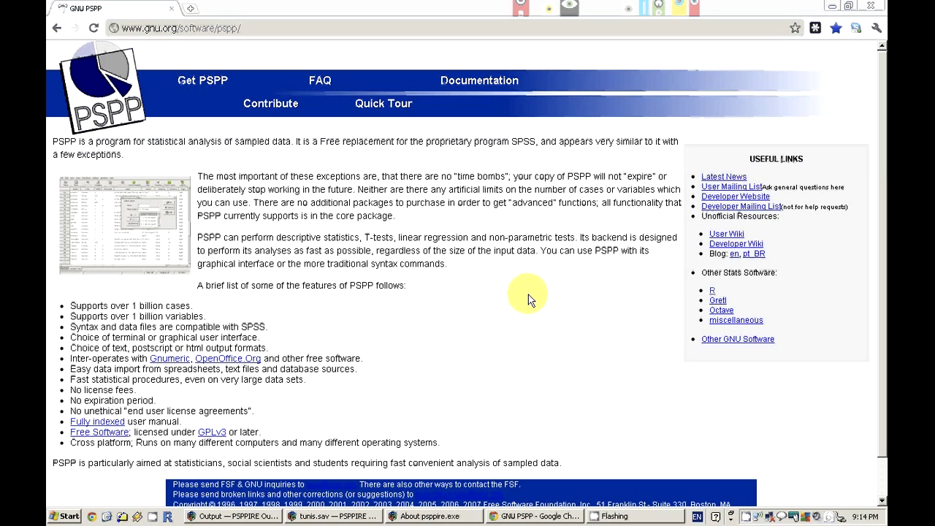
scroll(551, 294, "down", 2)
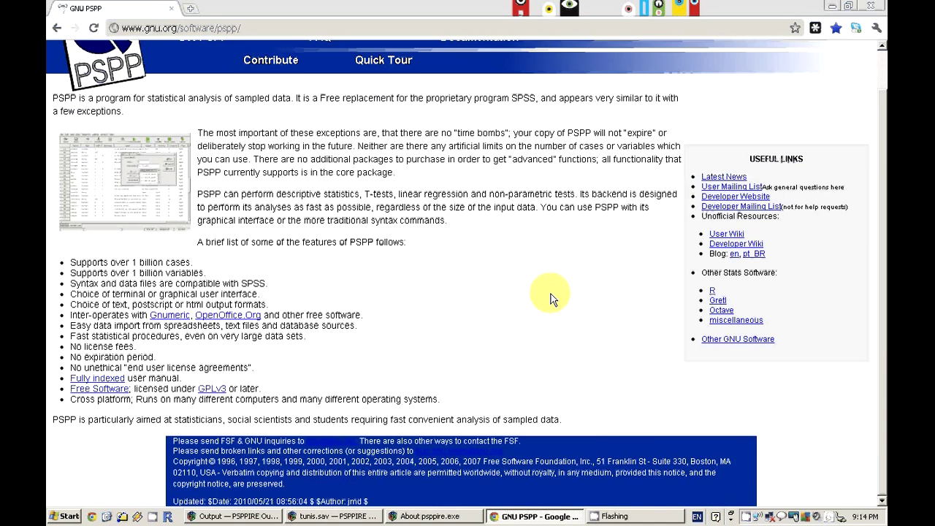
scroll(551, 294, "up", 2)
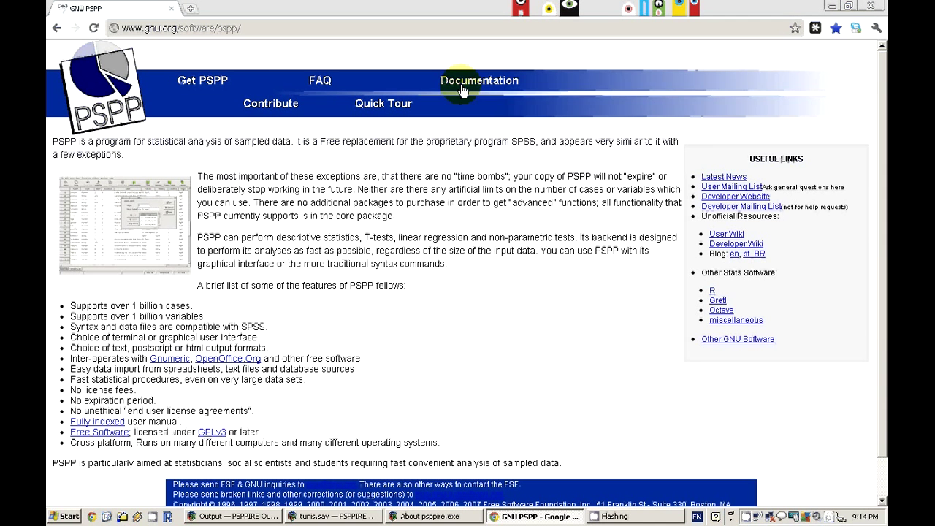
Visit the Get PSPP page, glance at MinGW.org, and return to the MS Windows binaries.
left_click(202, 84)
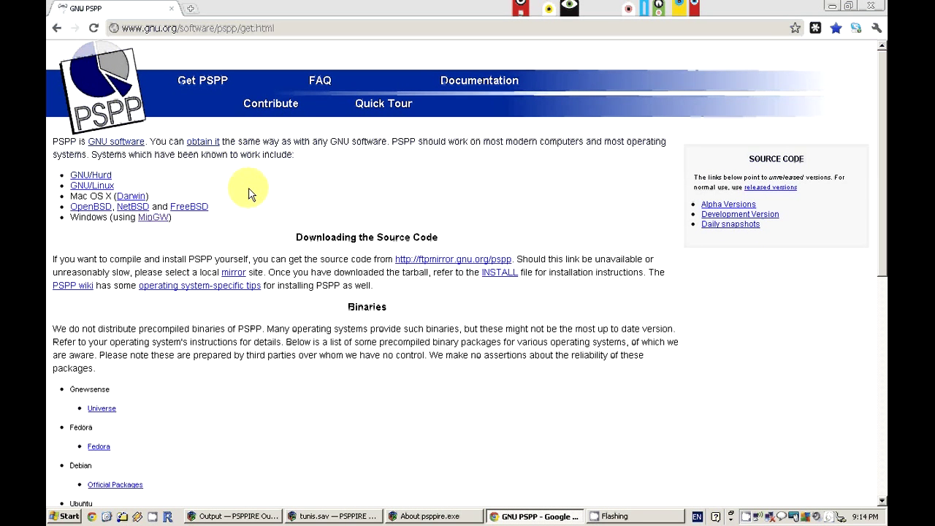
left_click(148, 220)
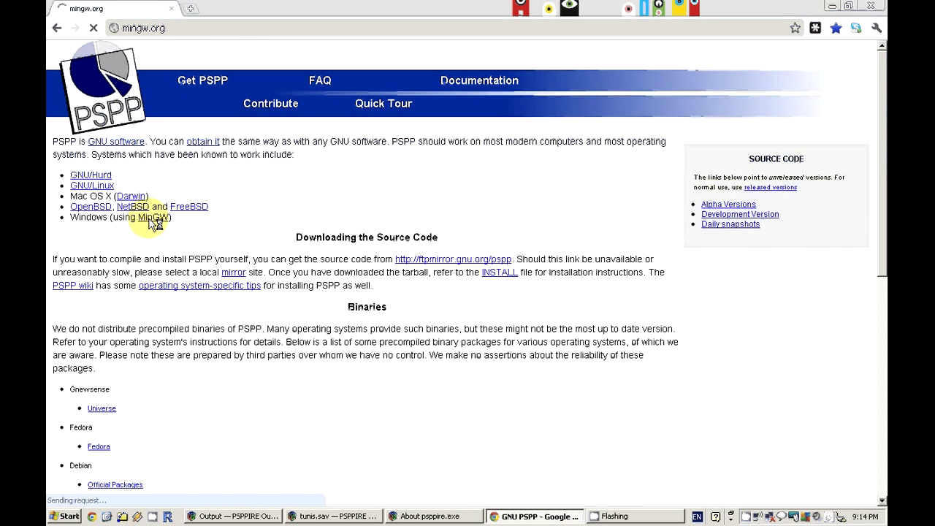
scroll(358, 267, "down", 5)
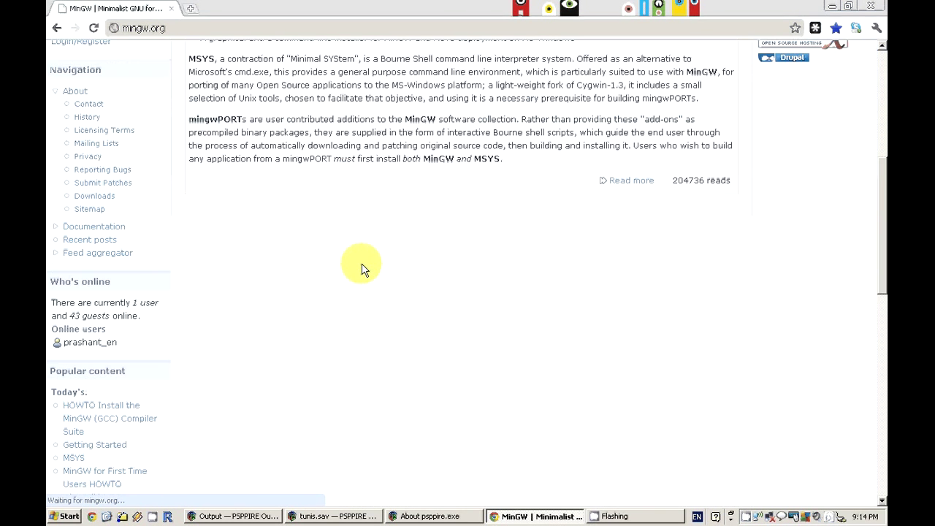
scroll(365, 267, "up", 5)
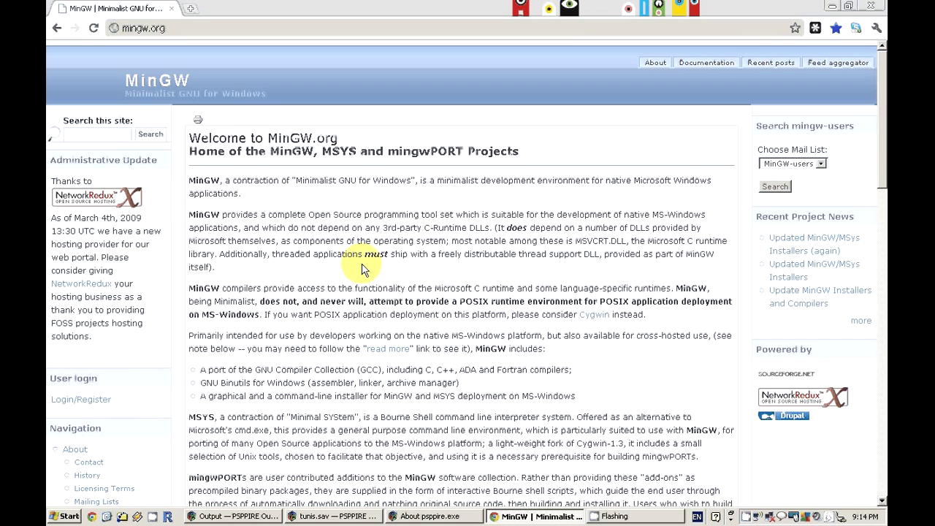
scroll(363, 270, "down", 3)
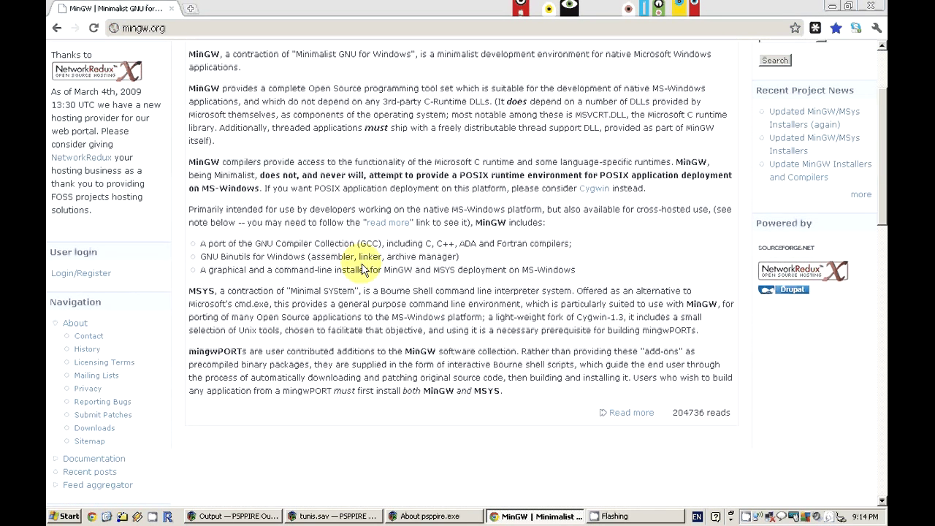
scroll(363, 270, "up", 3)
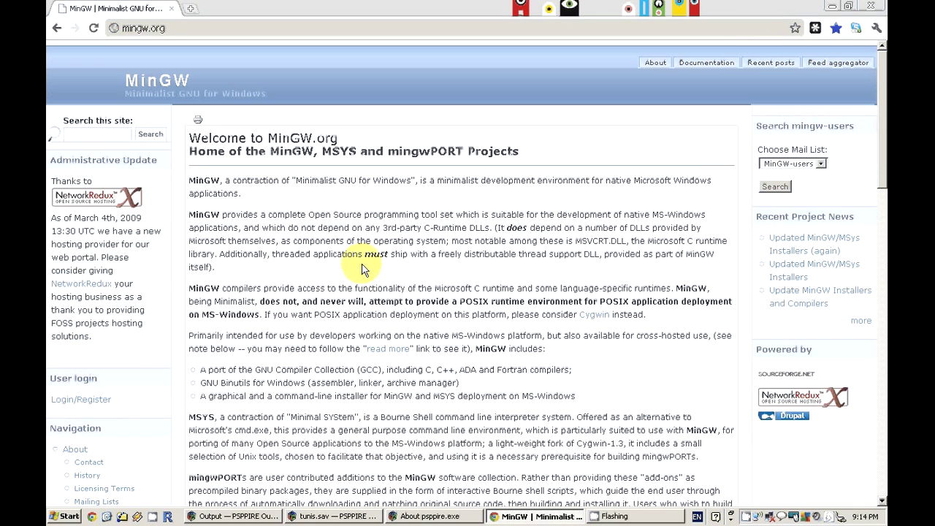
left_click(58, 28)
scroll(407, 288, "down", 6)
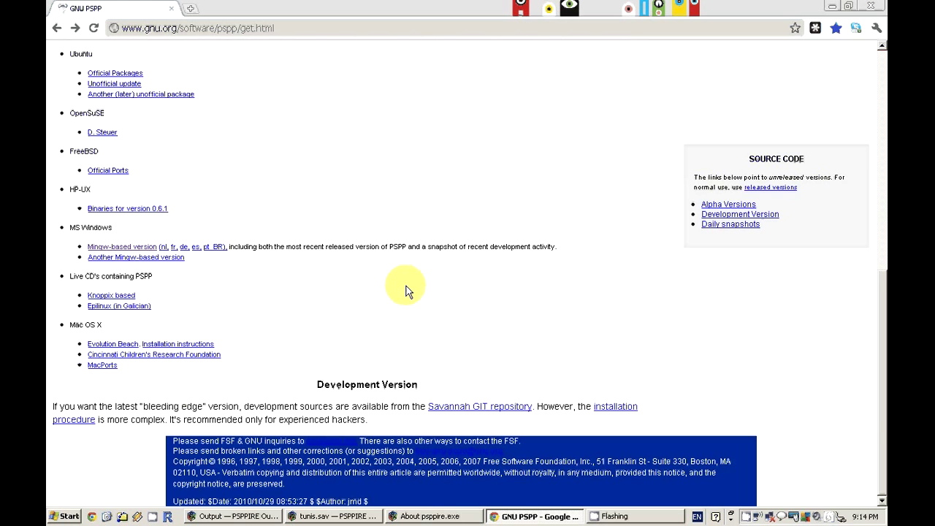
Follow the Mingw-based version link and highlight the recommended VERSION 0.7.5-g70514b text.
left_click(134, 250)
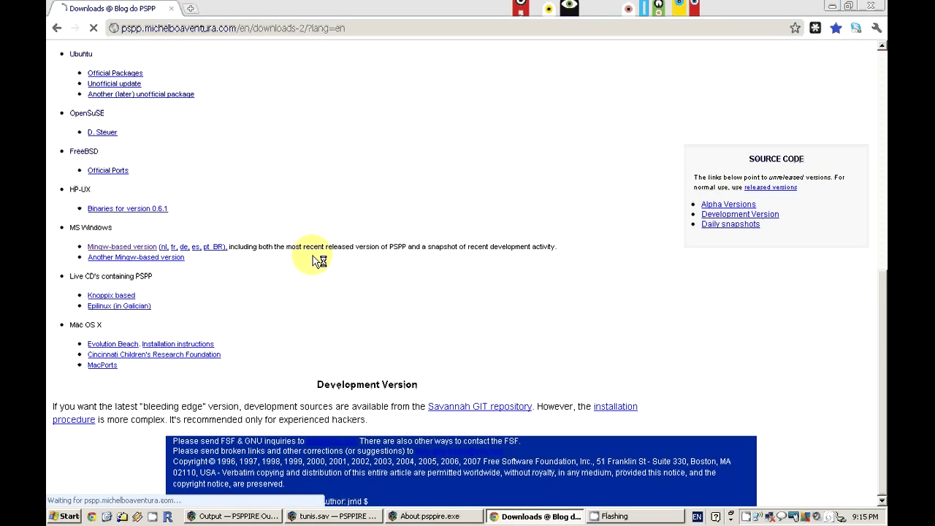
scroll(100, 262, "down", 2)
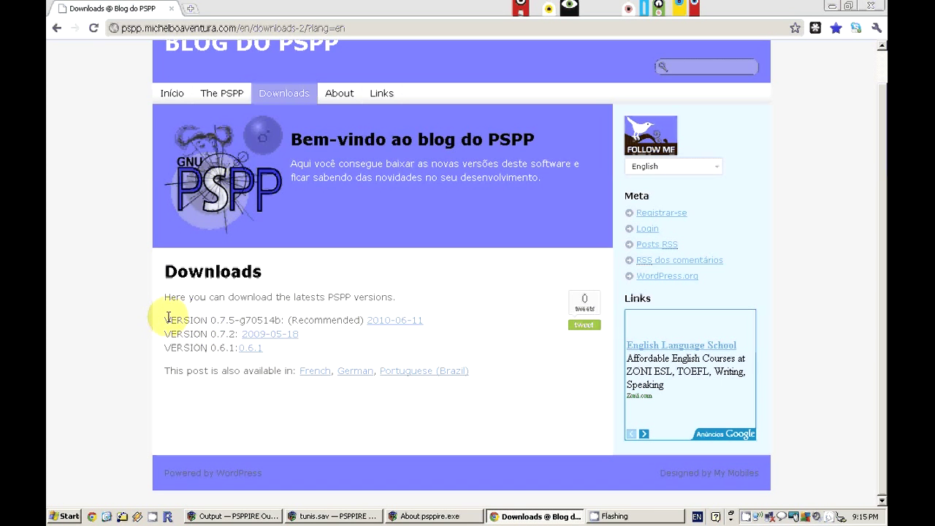
left_click_drag(168, 318, 282, 322)
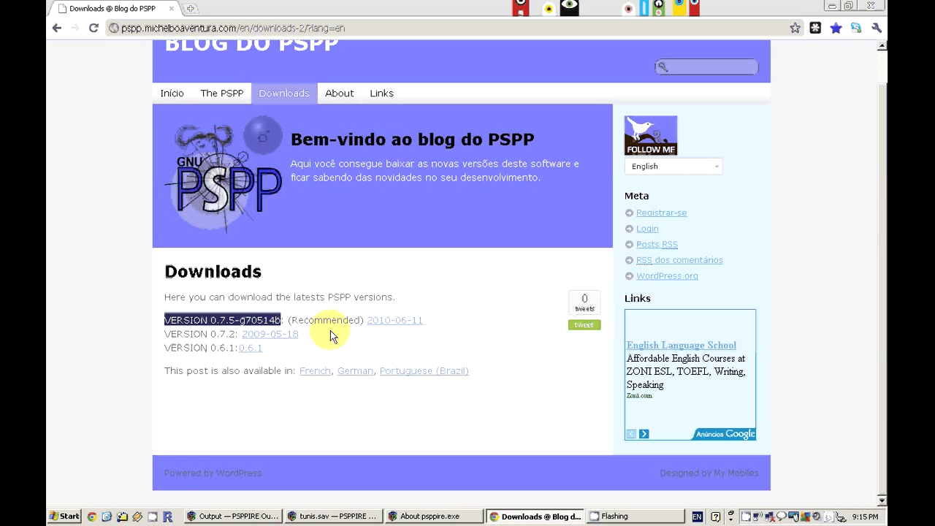
left_click(335, 338)
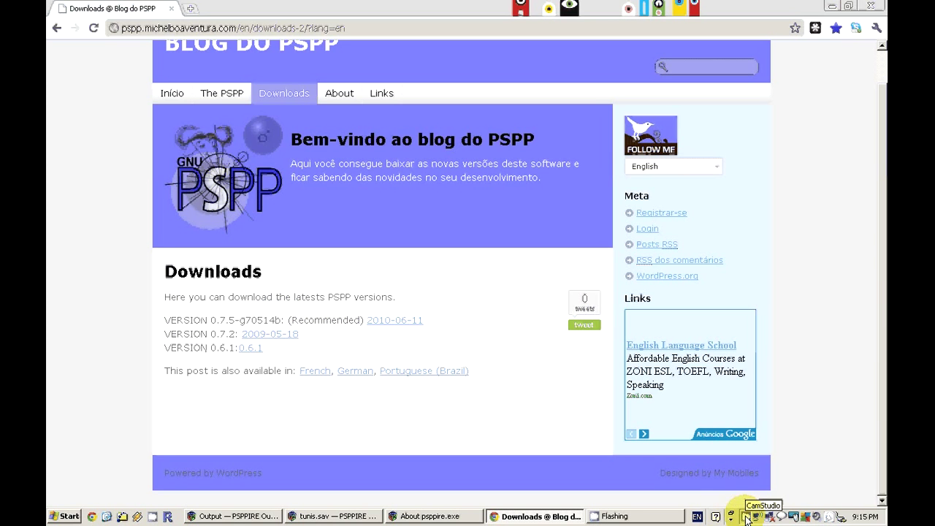